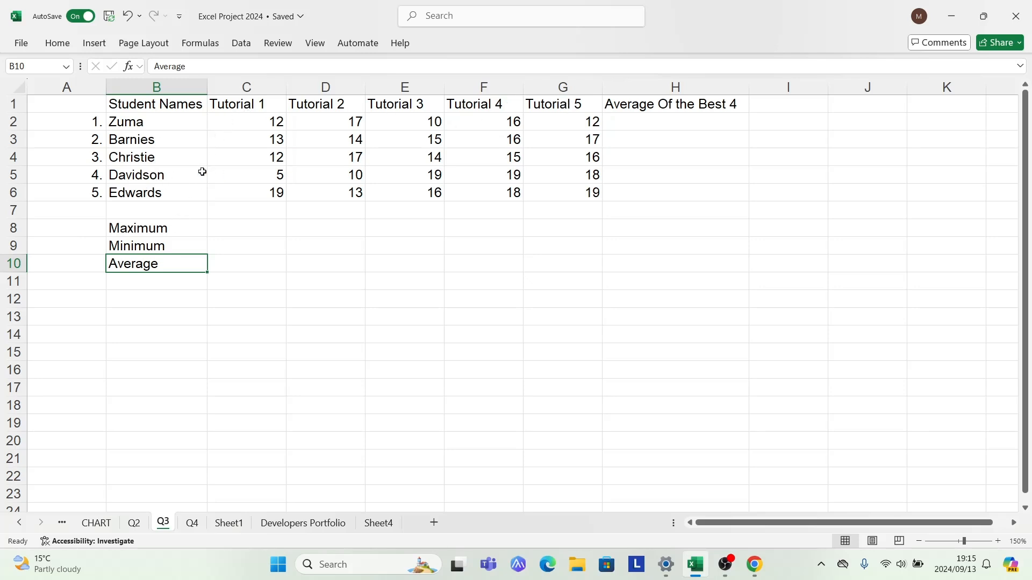
Begin a formula in cell H2, under the Average Of the Best 4 heading
left_click(625, 106)
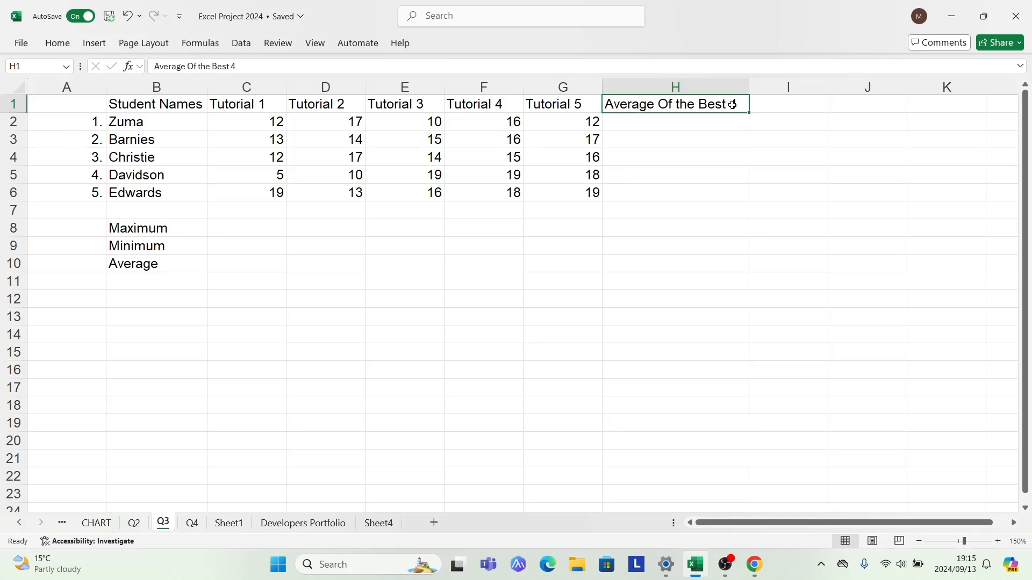
left_click(644, 127)
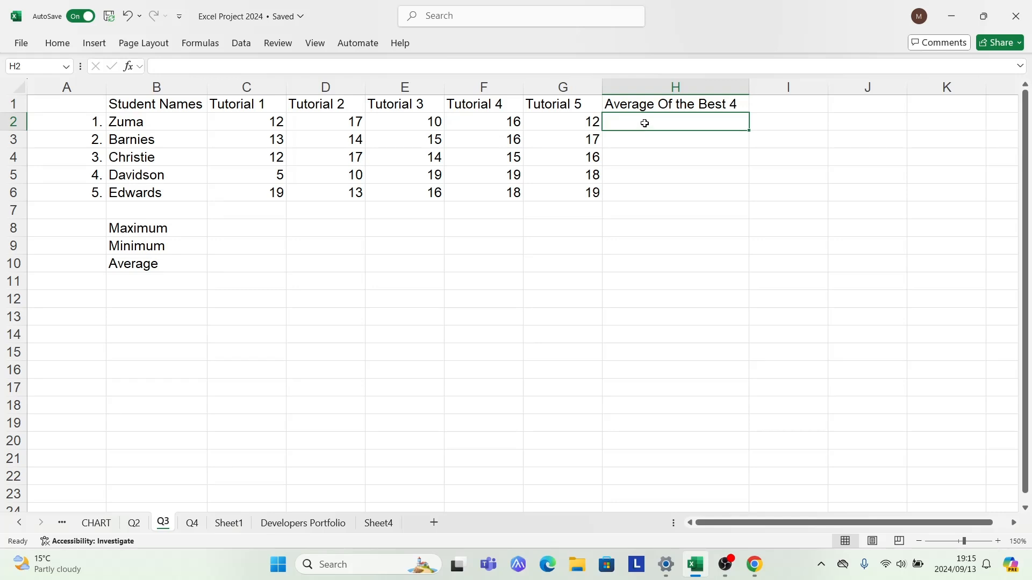
double_click(645, 123)
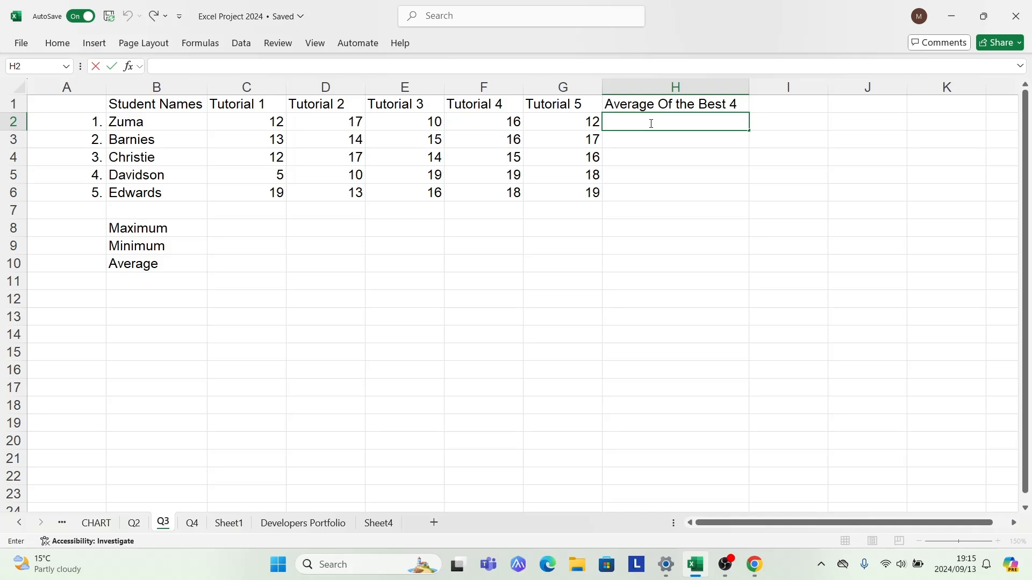
type("=")
type("ifs")
key("BackSpace")
key("BackSpace")
key("BackSpace")
Complete the formula in H2 as =AVERAGE(LARGE(C2:G2; {1;2;3;4})) to average the first student's four best tutorial marks
type("aver")
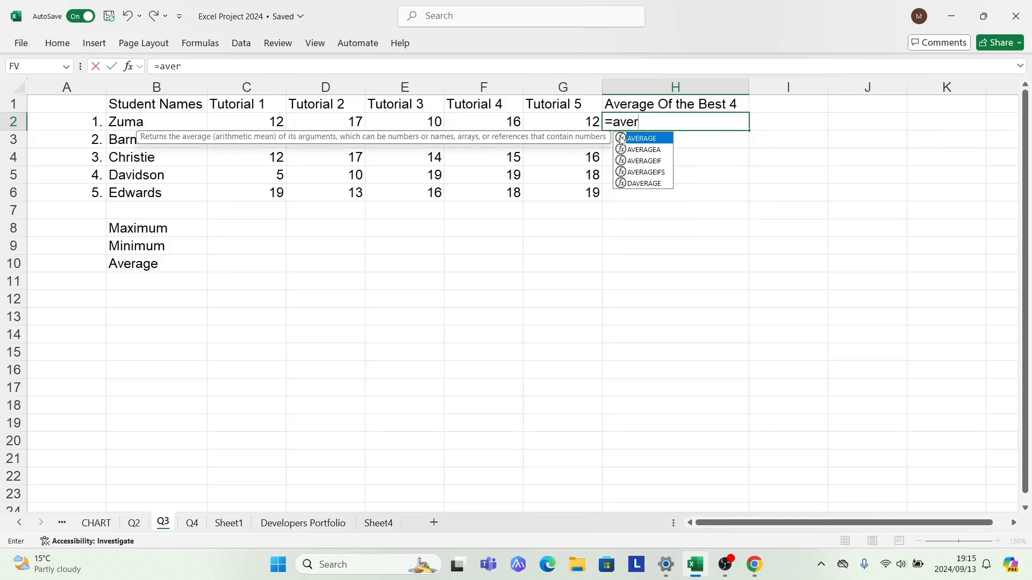
double_click(621, 138)
type("Large")
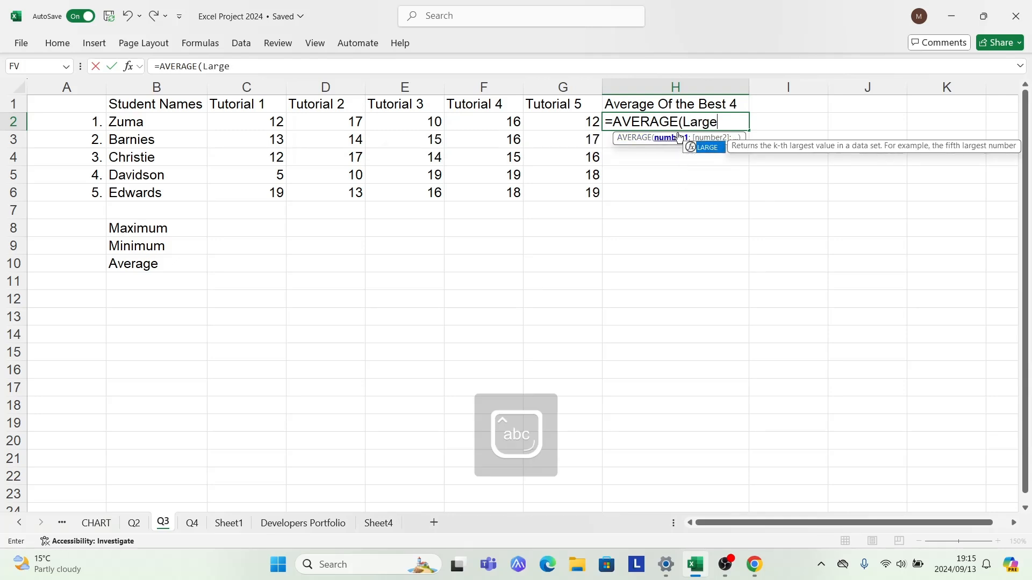
double_click(691, 146)
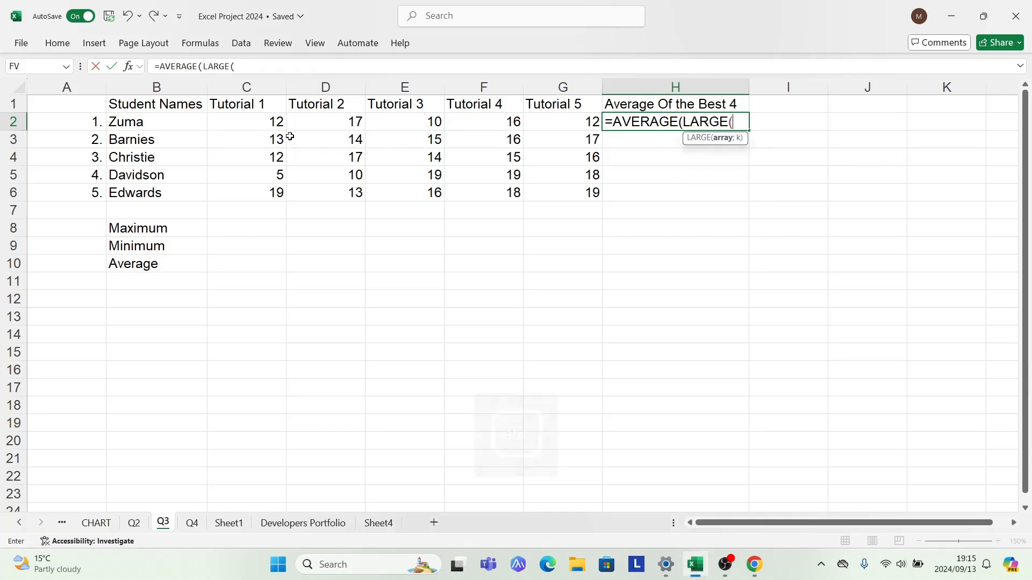
left_click_drag(266, 120, 562, 115)
type("; {1")
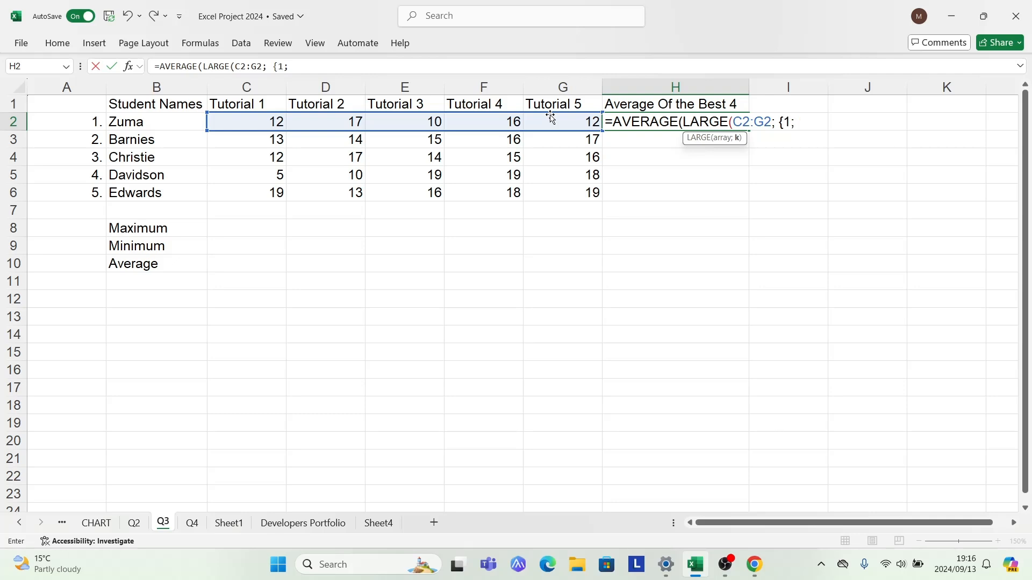
type("2; 3; 4")
type("})")
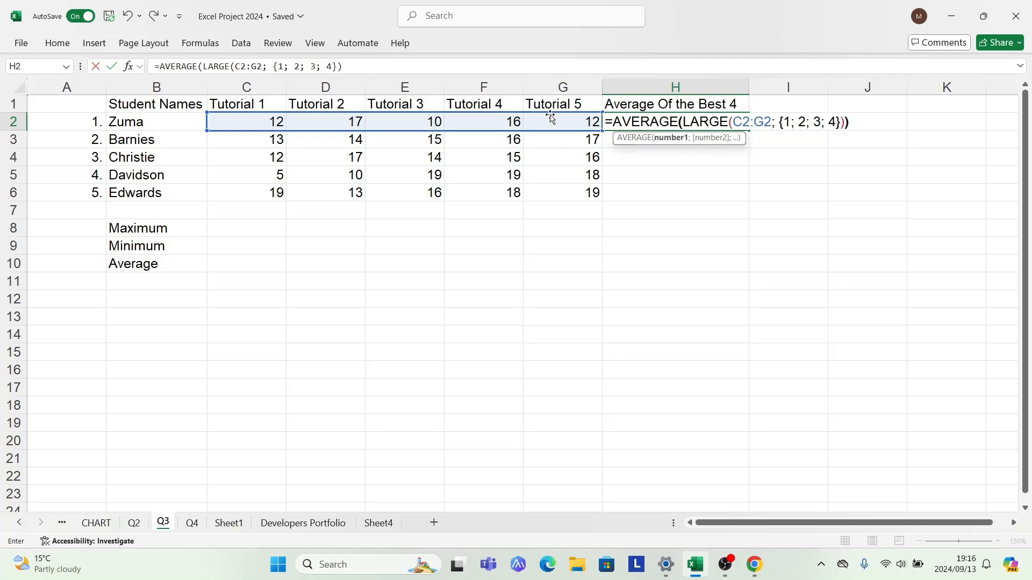
key("Return")
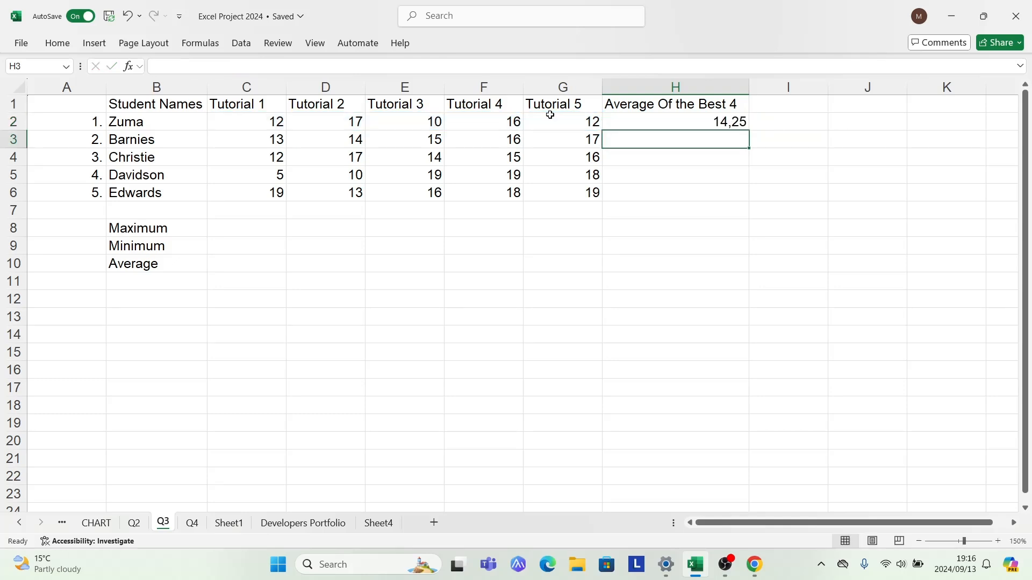
Fill the best-four average formula from H2 down to H6 for the remaining students
left_click(625, 118)
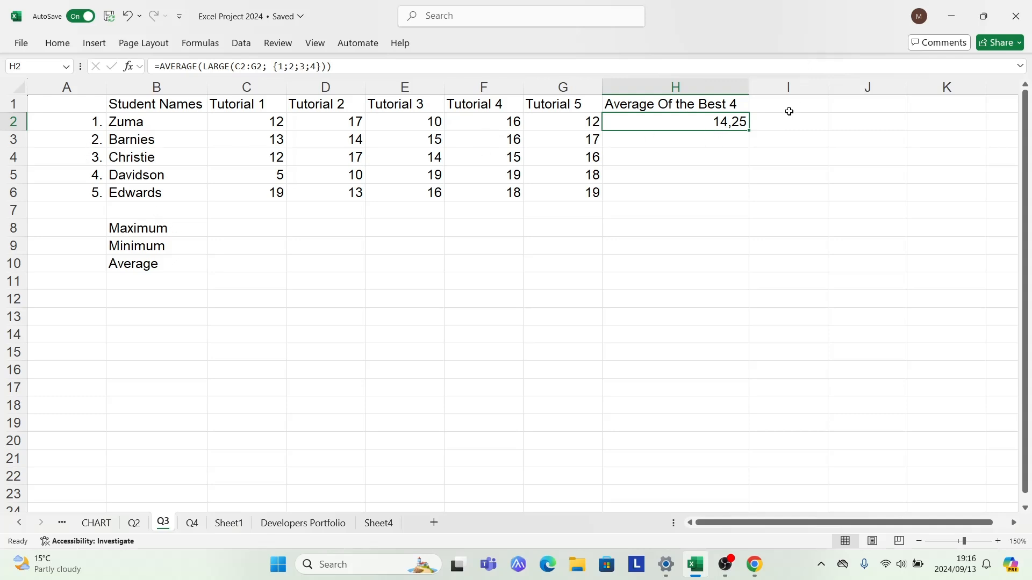
double_click(746, 130)
left_click(697, 231)
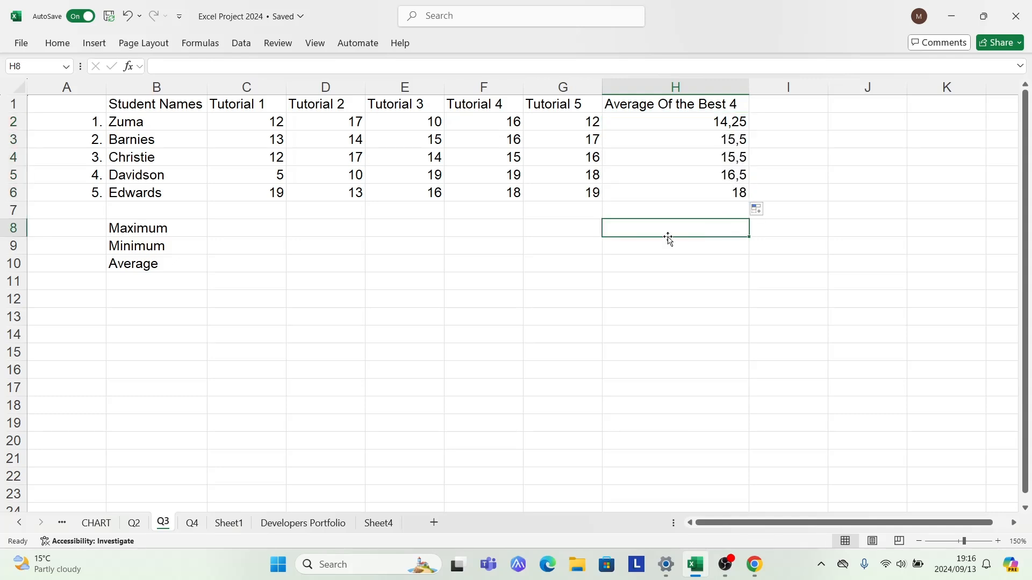
left_click(225, 228)
left_click(244, 270)
left_click(171, 227)
left_click(176, 249)
left_click(170, 261)
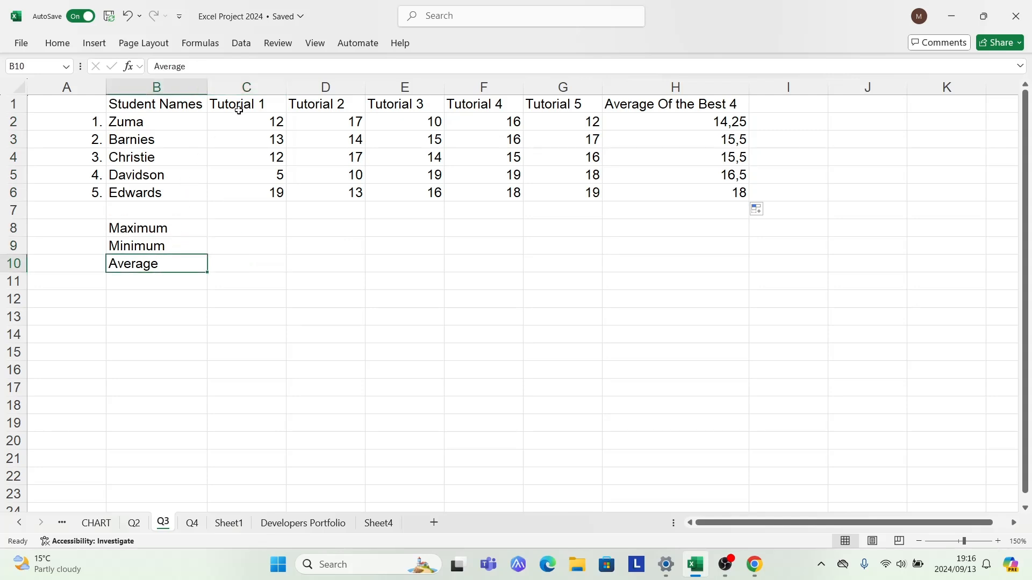
Enter =MAX(C2:C6) in cell C8 to get the maximum mark for Tutorial 1
double_click(266, 230)
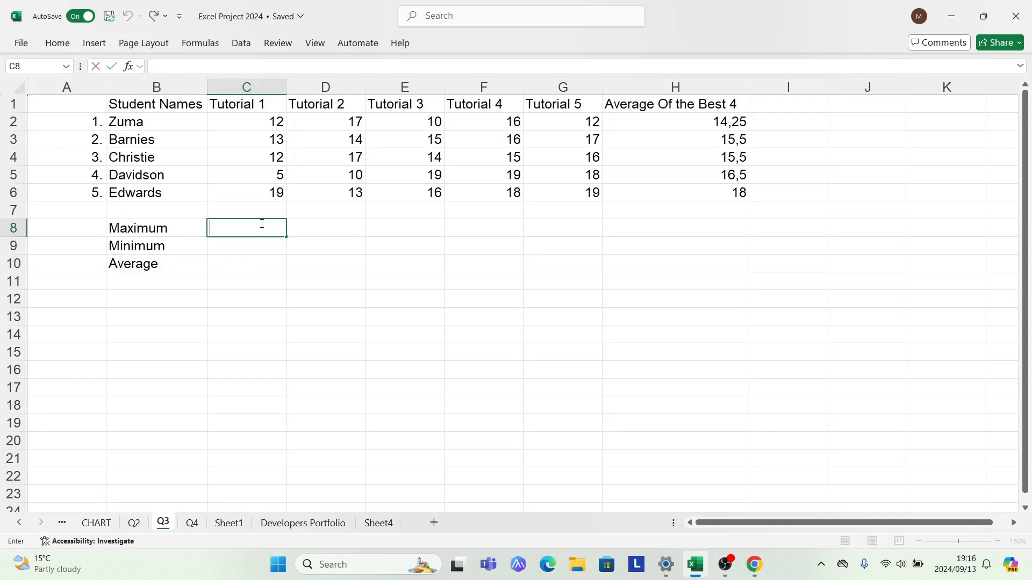
type("=max")
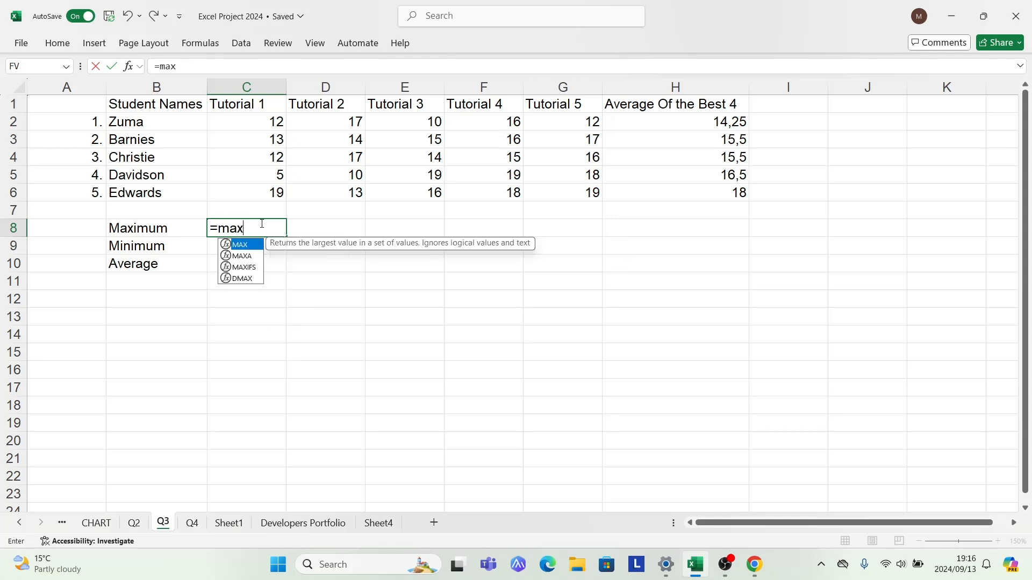
double_click(230, 245)
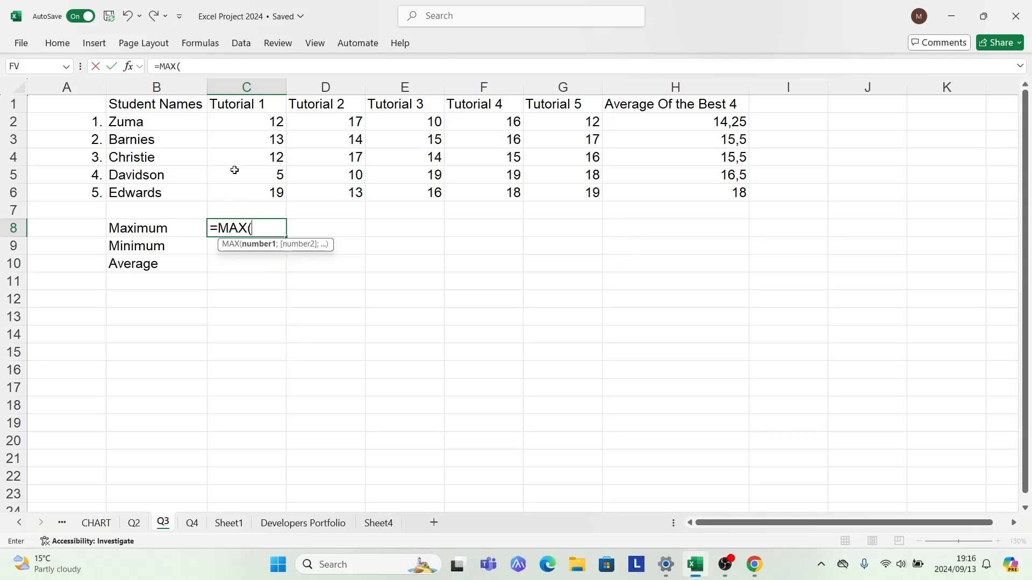
left_click_drag(251, 121, 248, 187)
type(")")
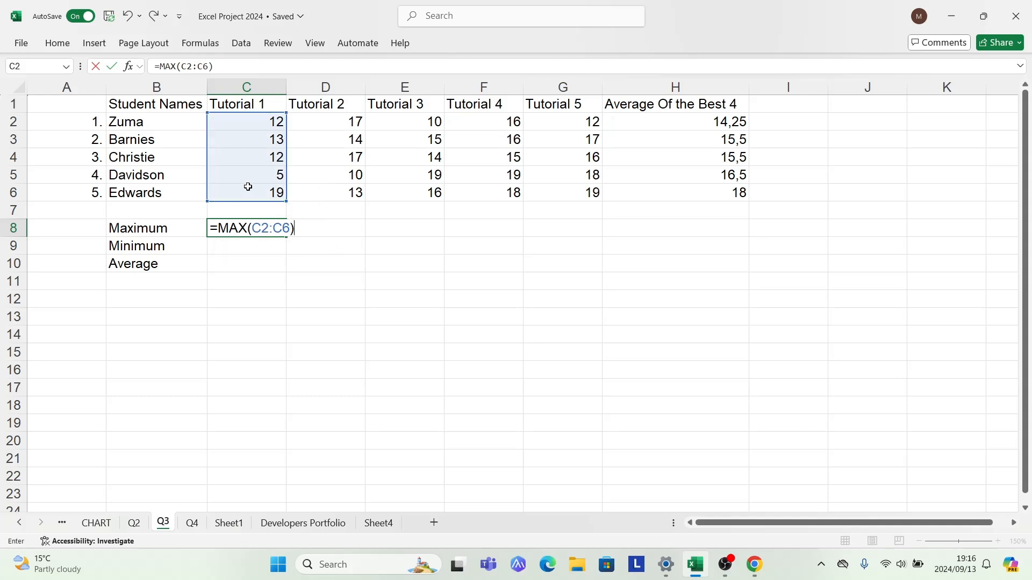
key("Return")
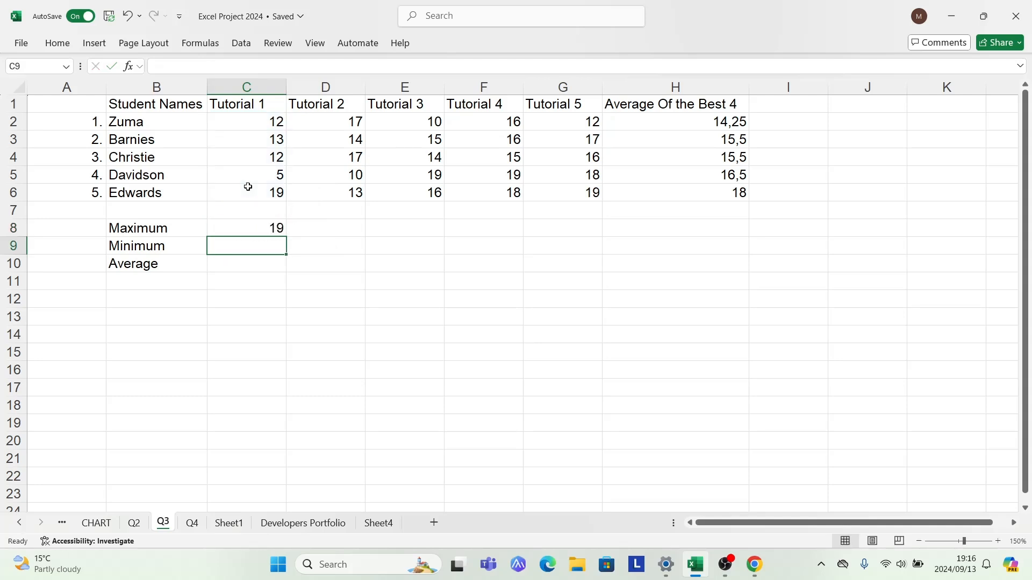
left_click(251, 233)
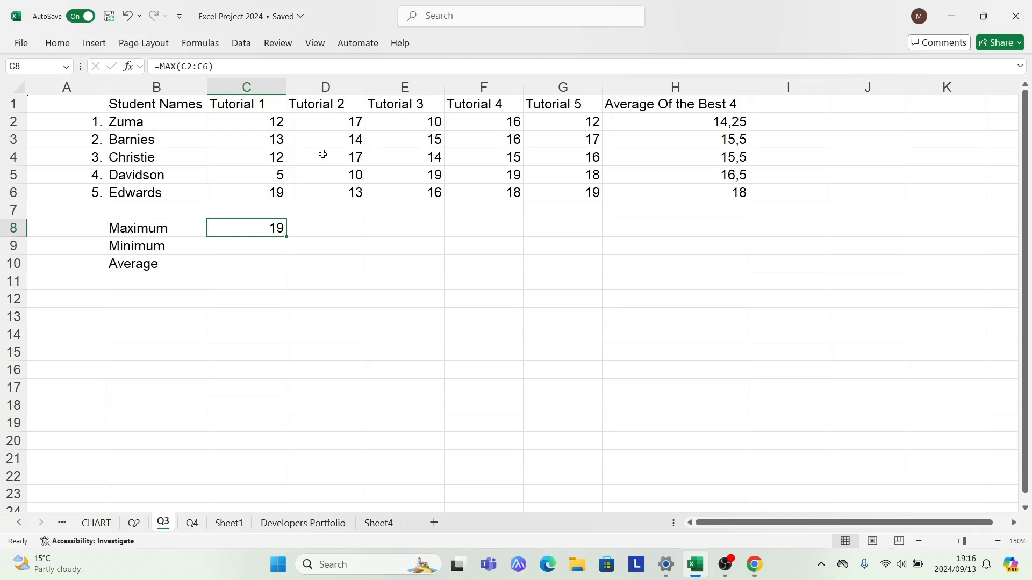
left_click(330, 231)
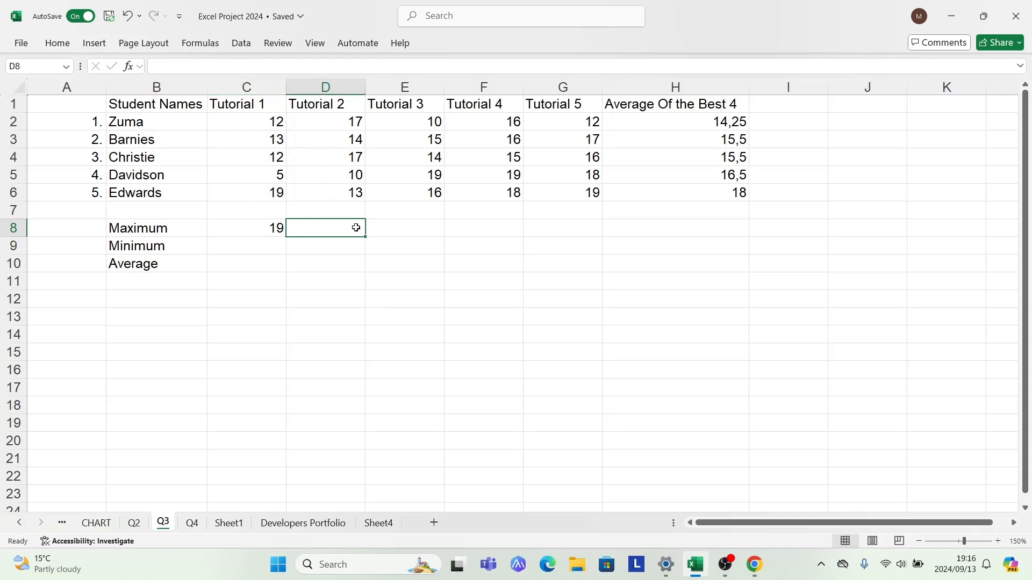
left_click(401, 232)
left_click(492, 227)
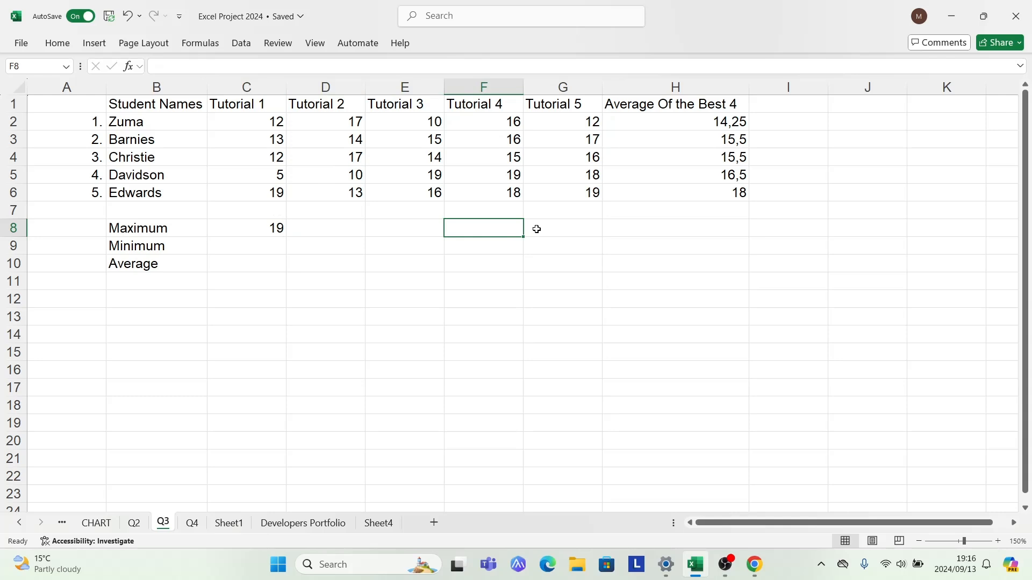
left_click(554, 231)
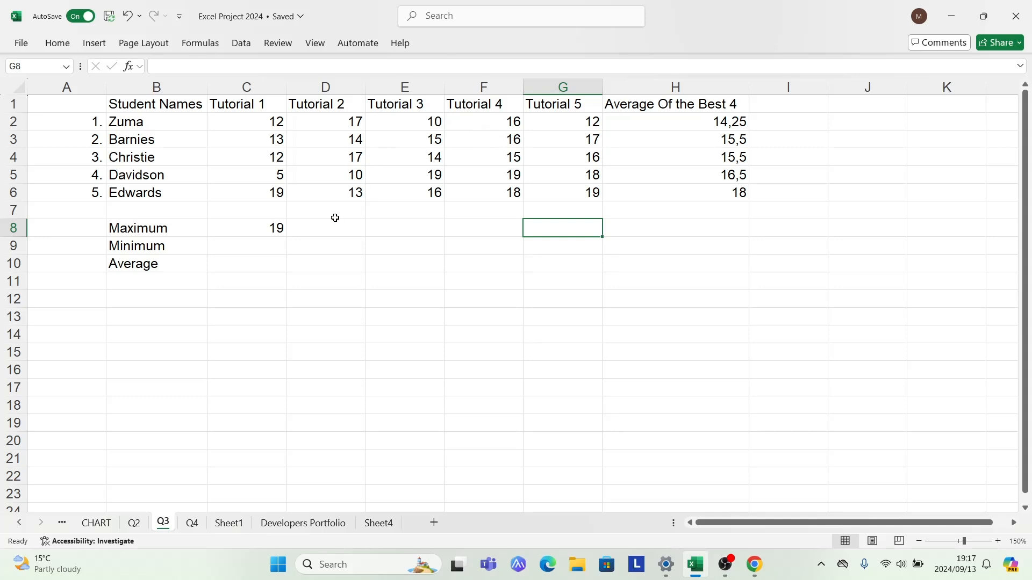
left_click(253, 228)
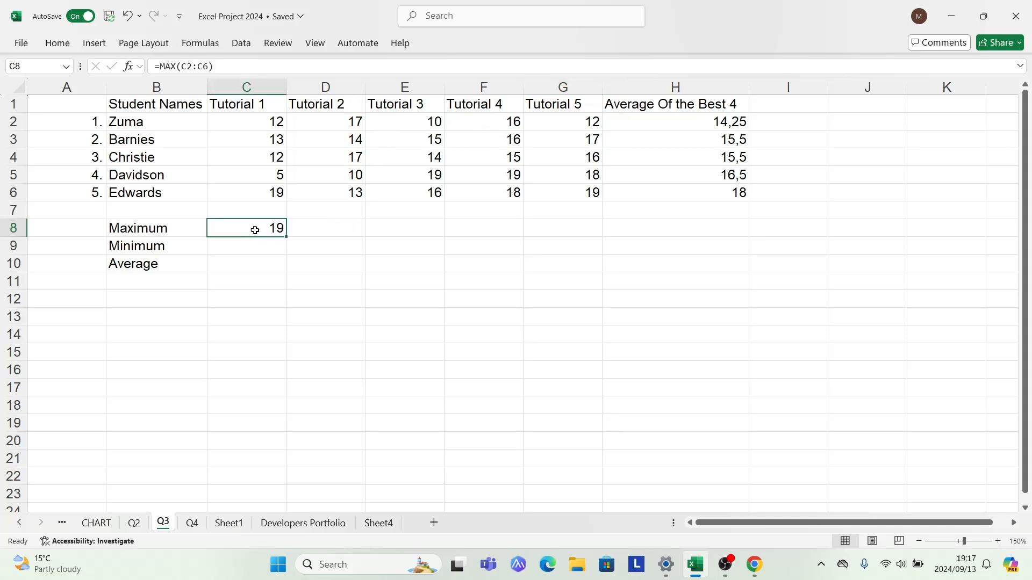
Enter =MAX(D2:D6) in cell D8 to get the maximum mark for Tutorial 2
left_click(322, 230)
type("=")
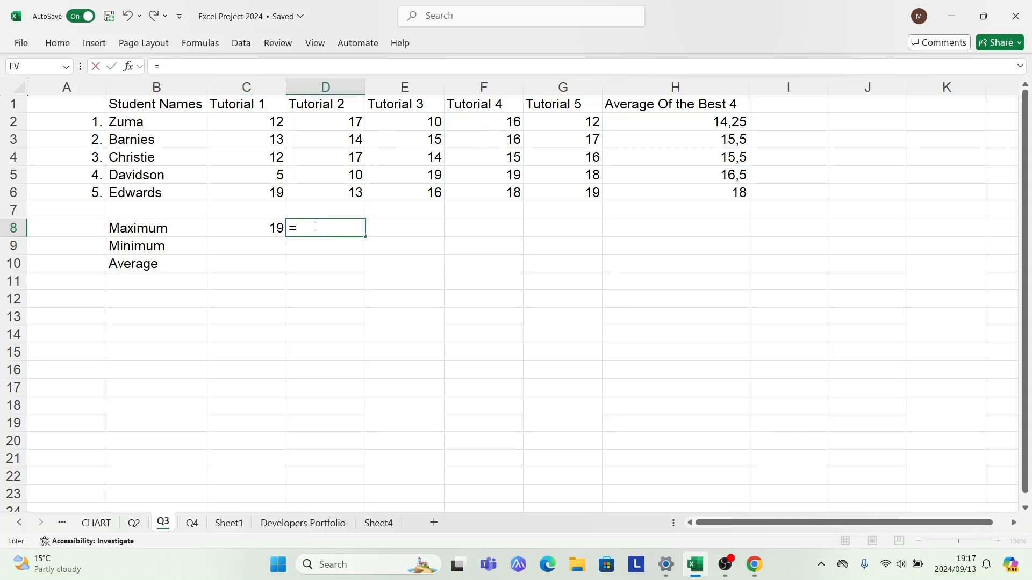
type("max")
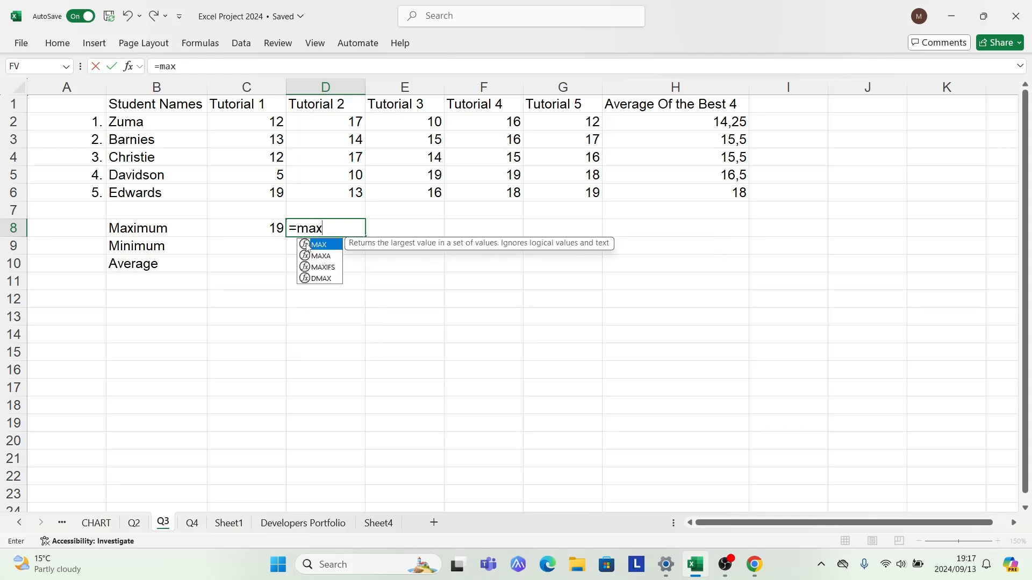
double_click(306, 245)
left_click_drag(326, 115, 341, 183)
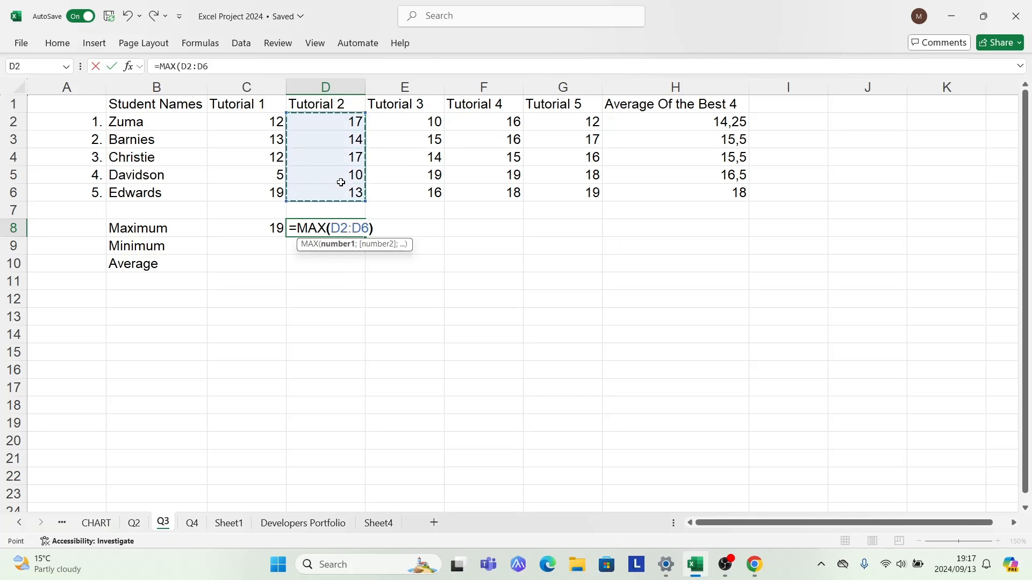
type(")")
key("Return")
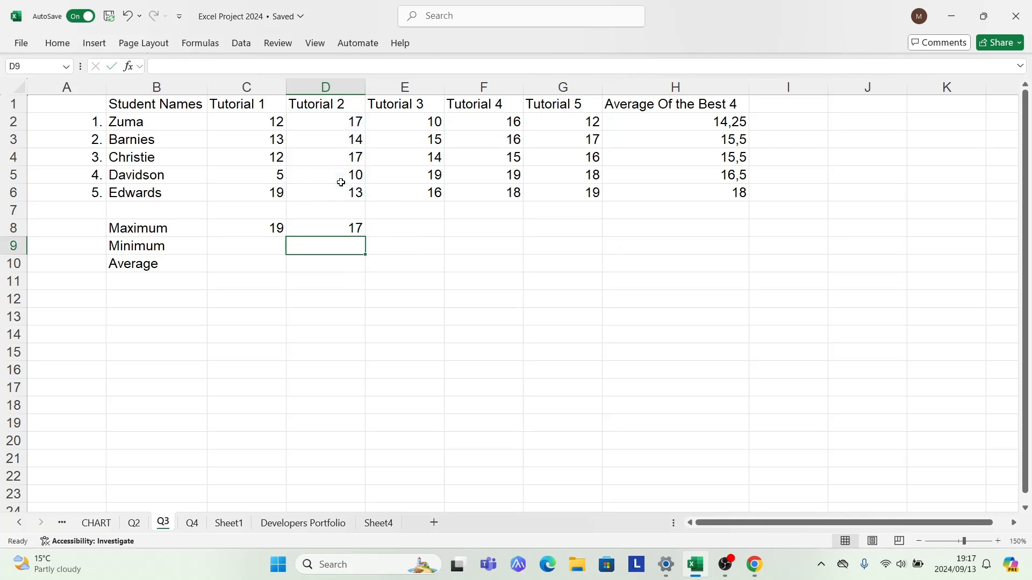
Fill the MAX formula from C8 across to G8 to cover Tutorials 2 to 5
left_click(262, 229)
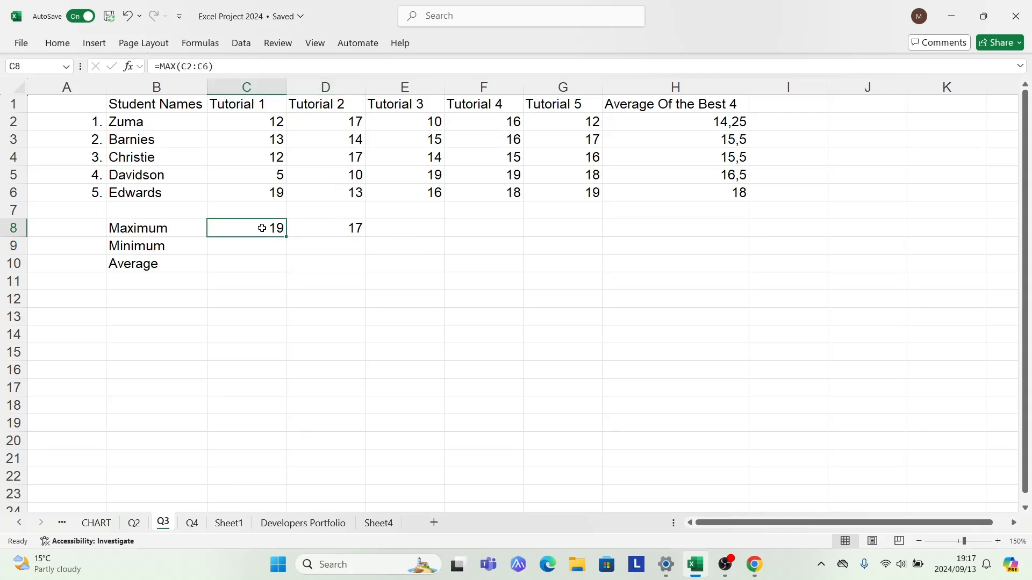
left_click_drag(261, 230, 571, 240)
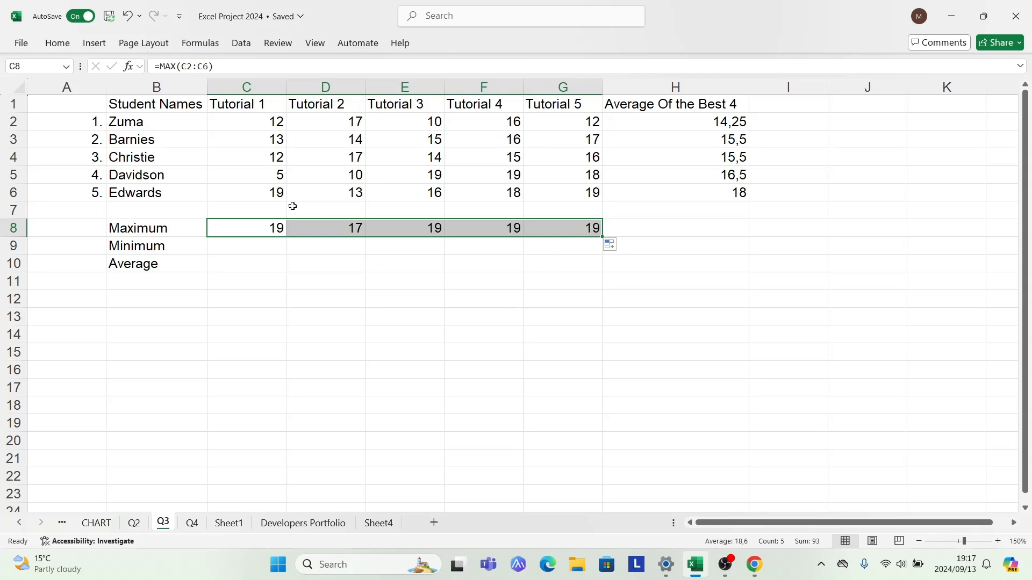
Enter =MIN(C2:C6) in cell C9 to get the minimum mark for Tutorial 1
left_click(253, 251)
double_click(253, 250)
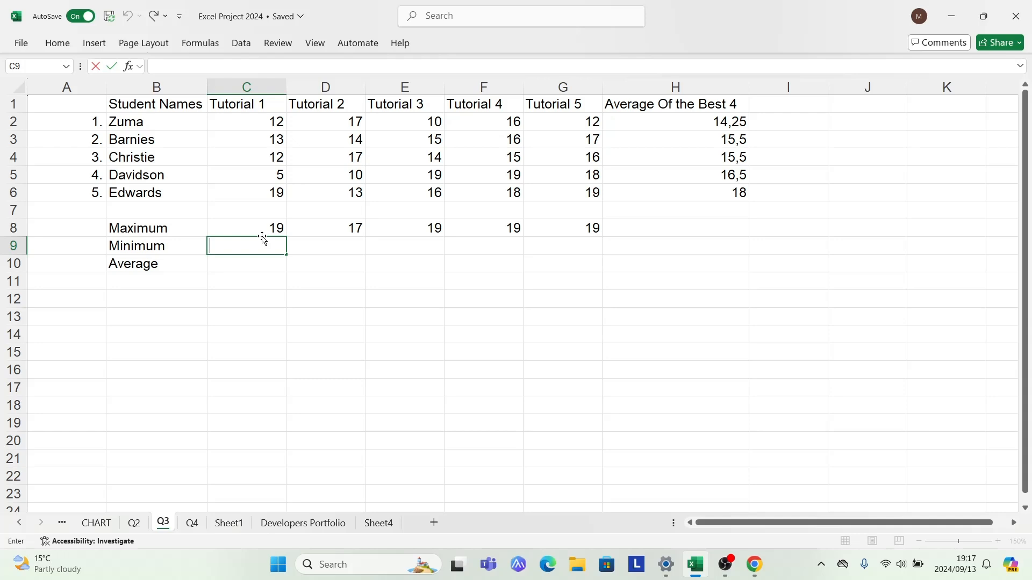
type("=min")
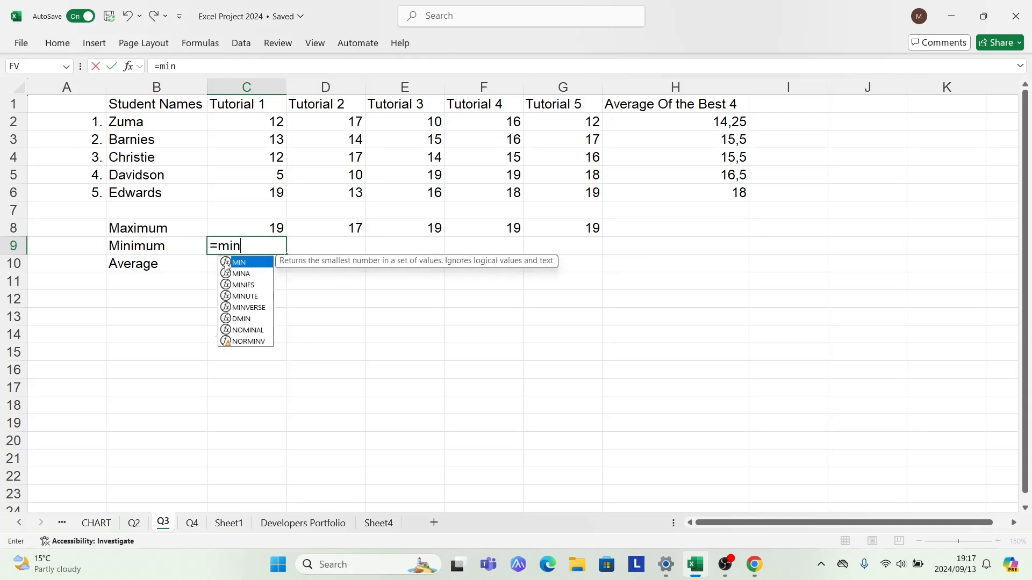
key("Tab")
left_click_drag(239, 122, 256, 195)
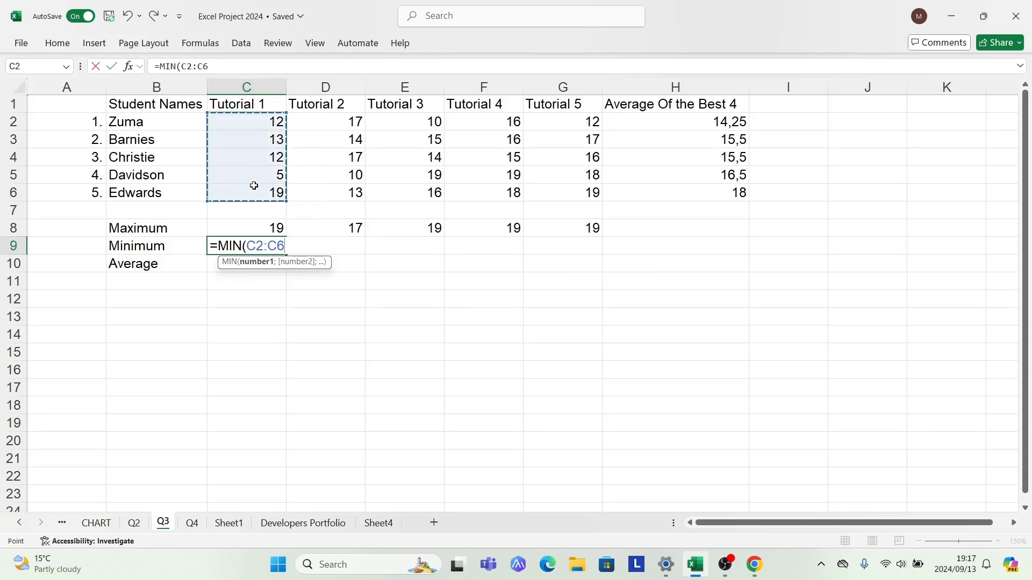
type(")")
key("Return")
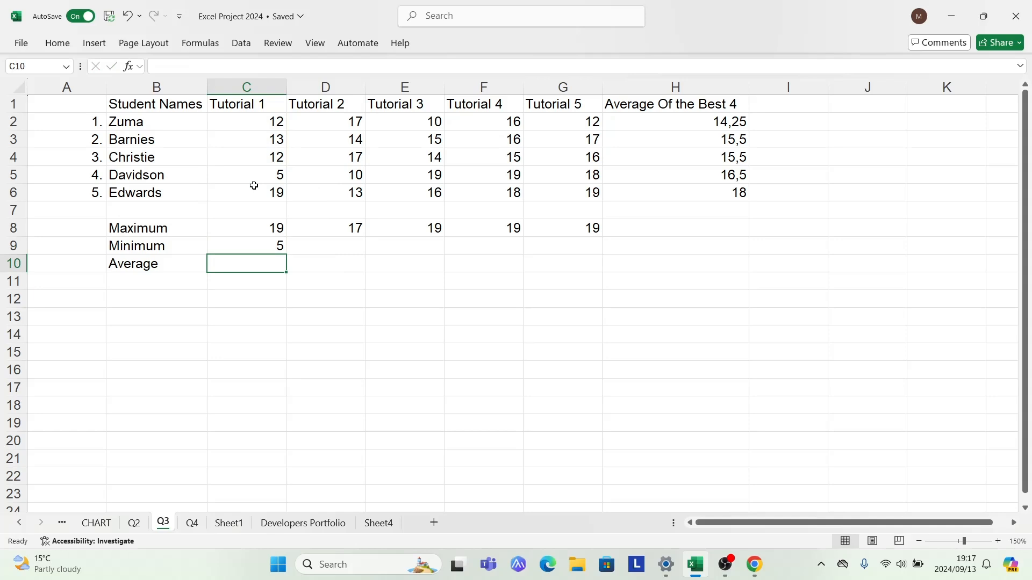
Enter =MIN(D2:D6) in cell D9 to get the minimum mark for Tutorial 2
left_click(310, 245)
type("=")
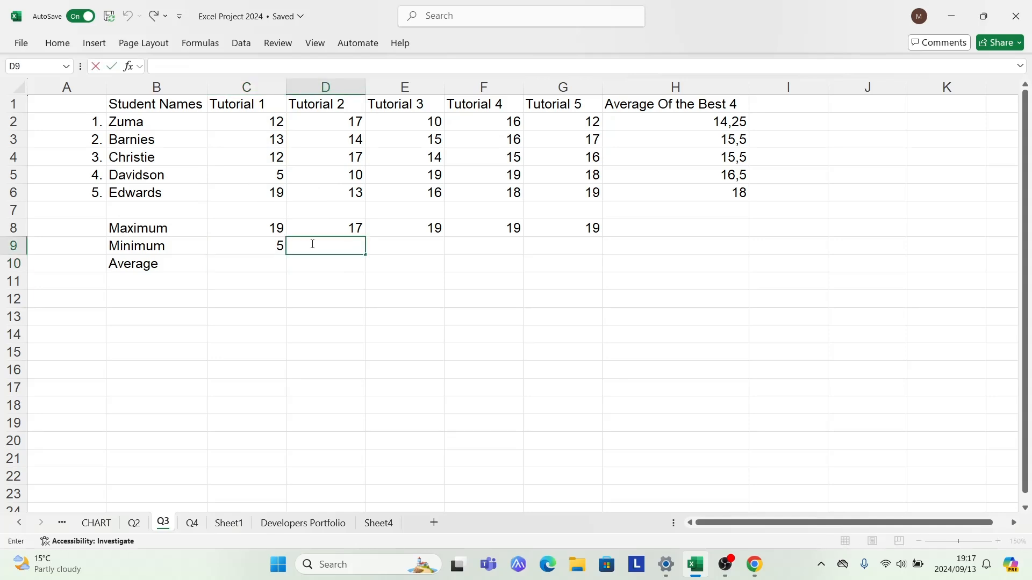
type("min")
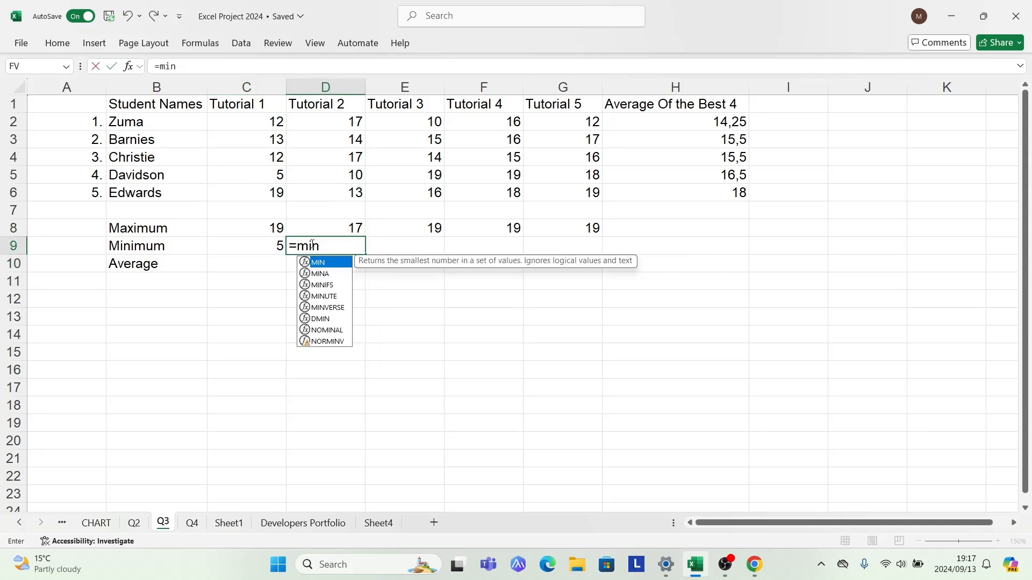
double_click(309, 262)
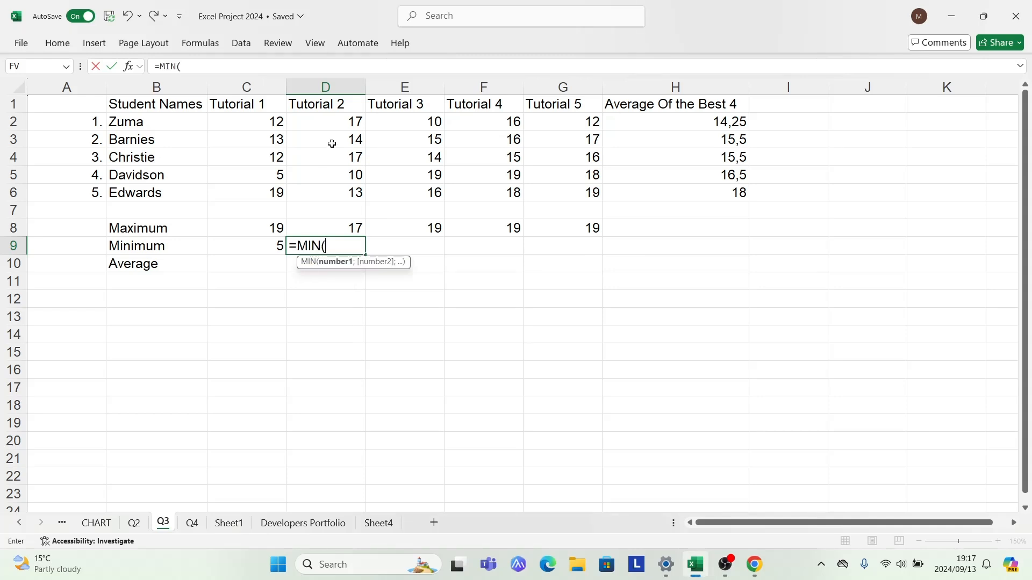
left_click_drag(338, 119, 343, 186)
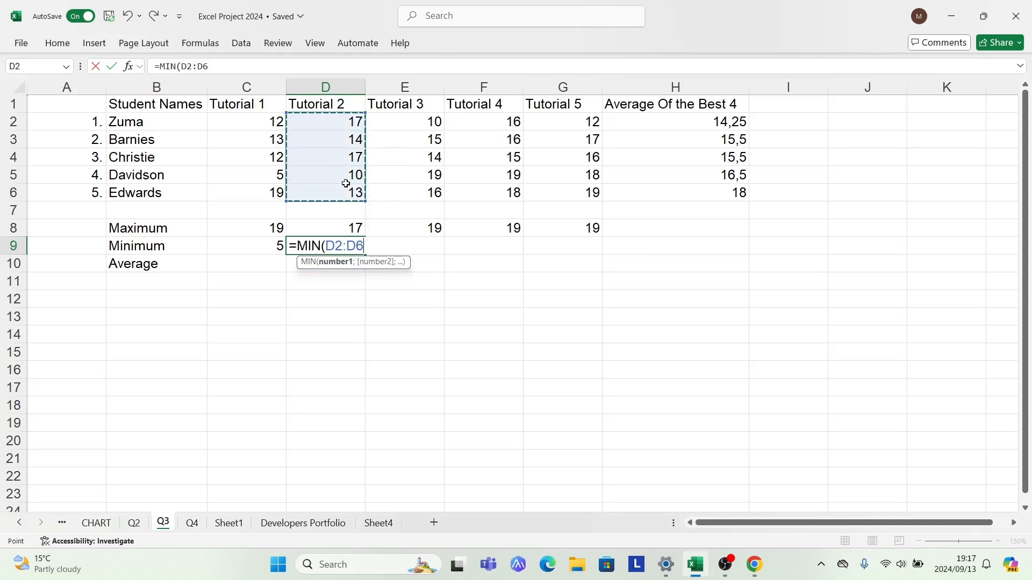
type(")")
key("Return")
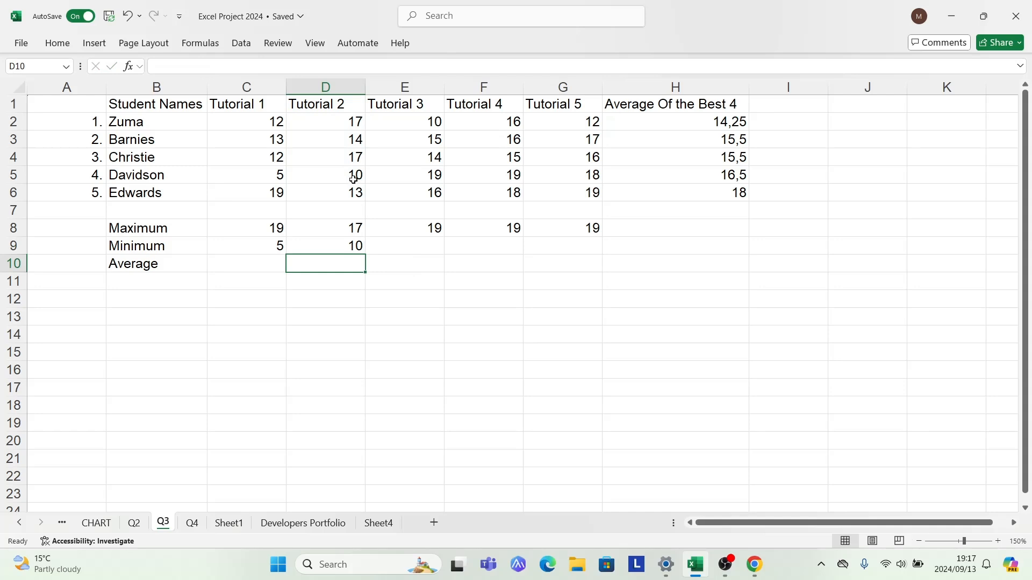
Fill the MIN formula from C9 across to G9 to cover Tutorials 2 to 5
left_click(257, 250)
left_click_drag(263, 245, 581, 254)
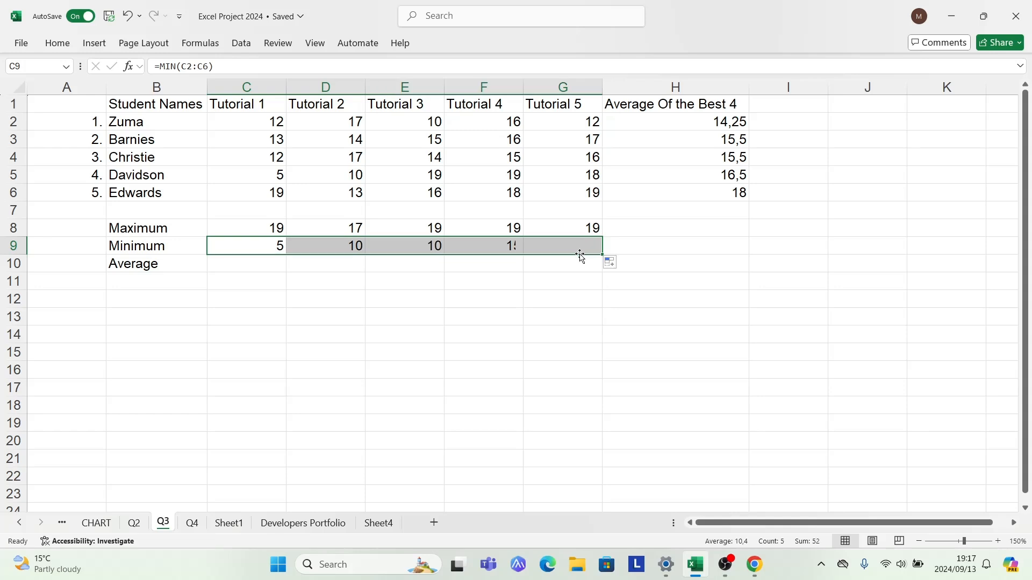
Enter =AVERAGE(C2:C6) in cell C10 to get the average mark for Tutorial 1
double_click(240, 267)
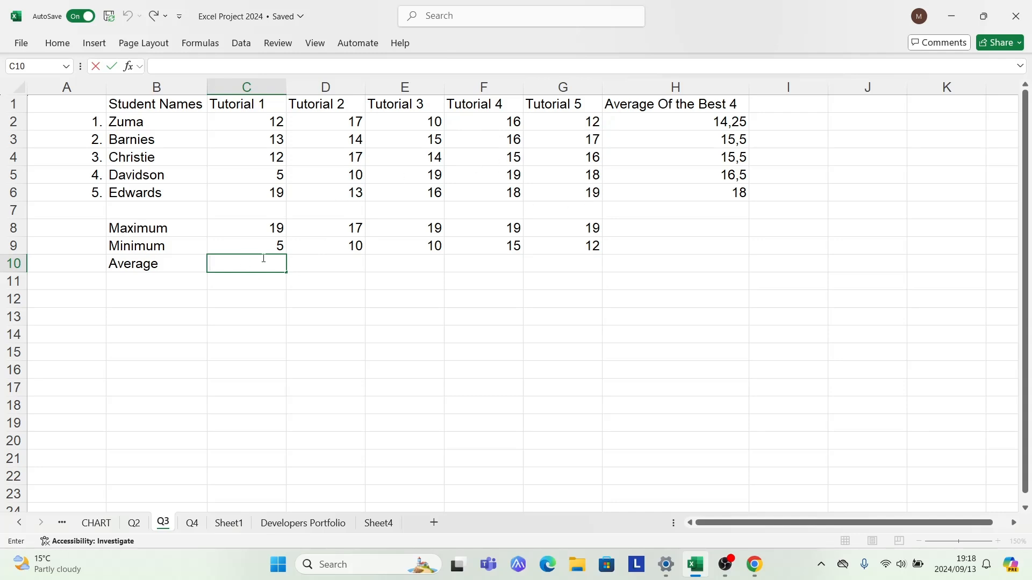
type("=avera")
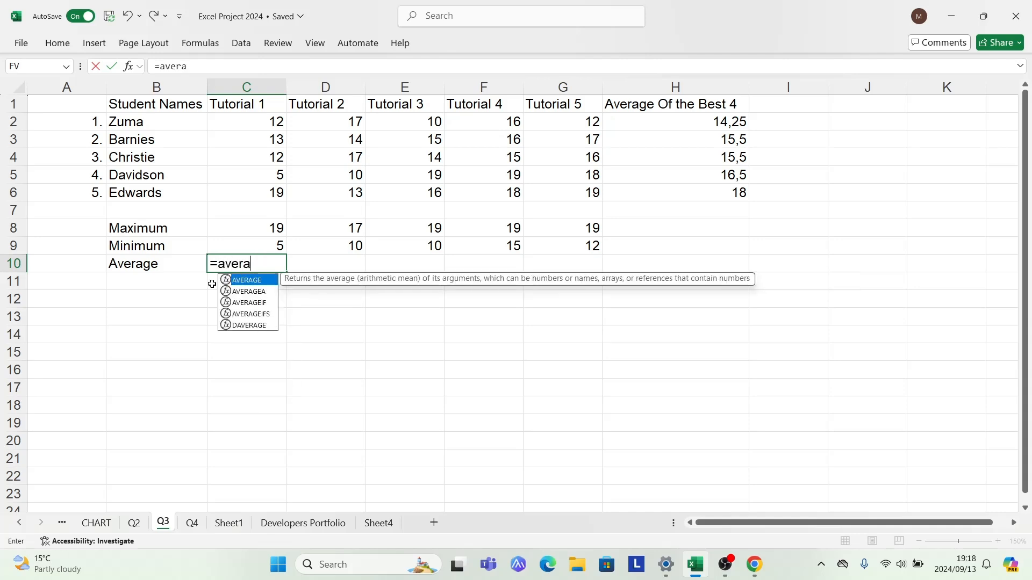
double_click(229, 280)
left_click_drag(247, 121, 251, 187)
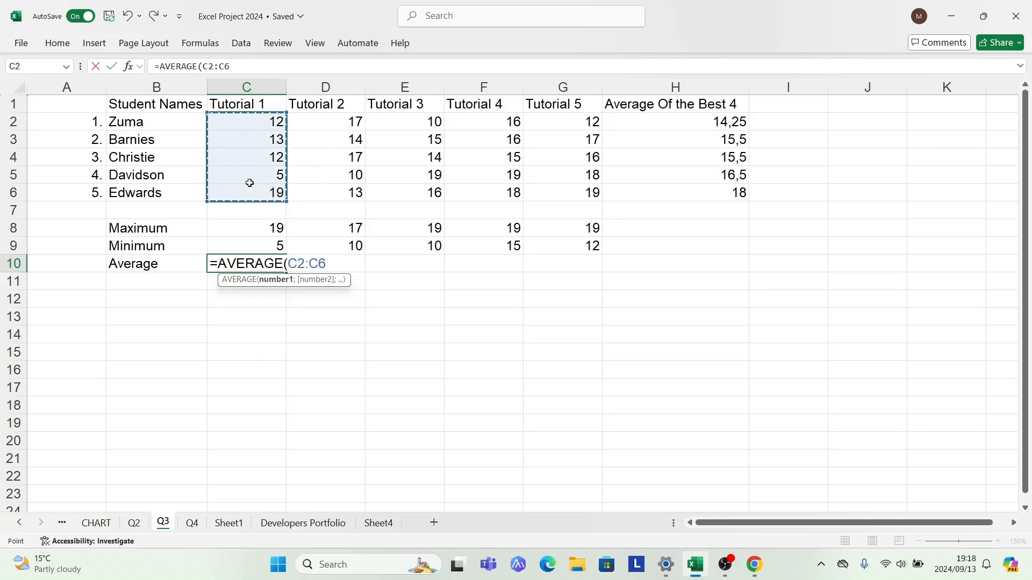
type(")")
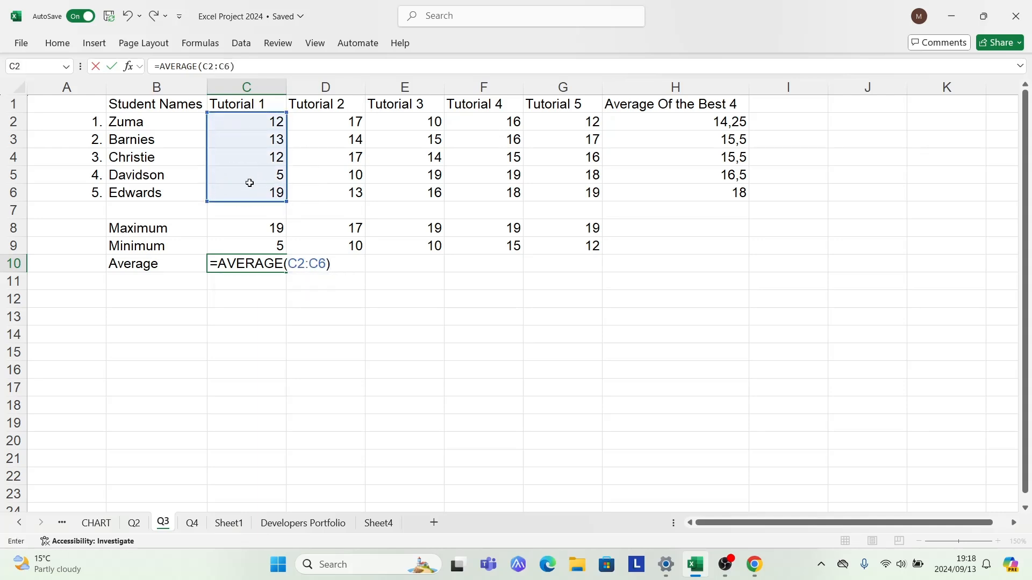
key("Return")
left_click(251, 264)
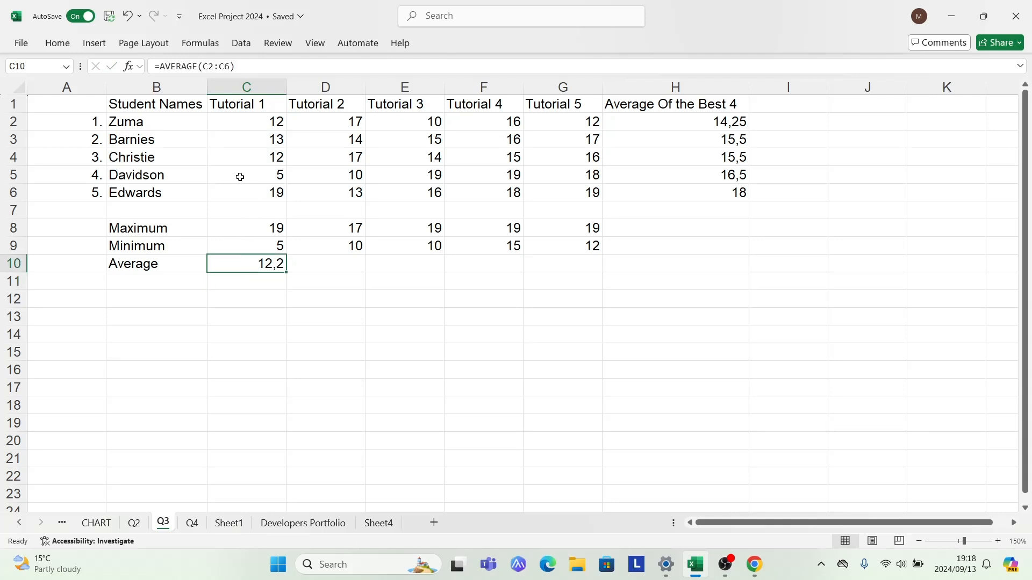
Enter =AVERAGE(D2:D6) in cell D10 to get the average mark for Tutorial 2
double_click(313, 262)
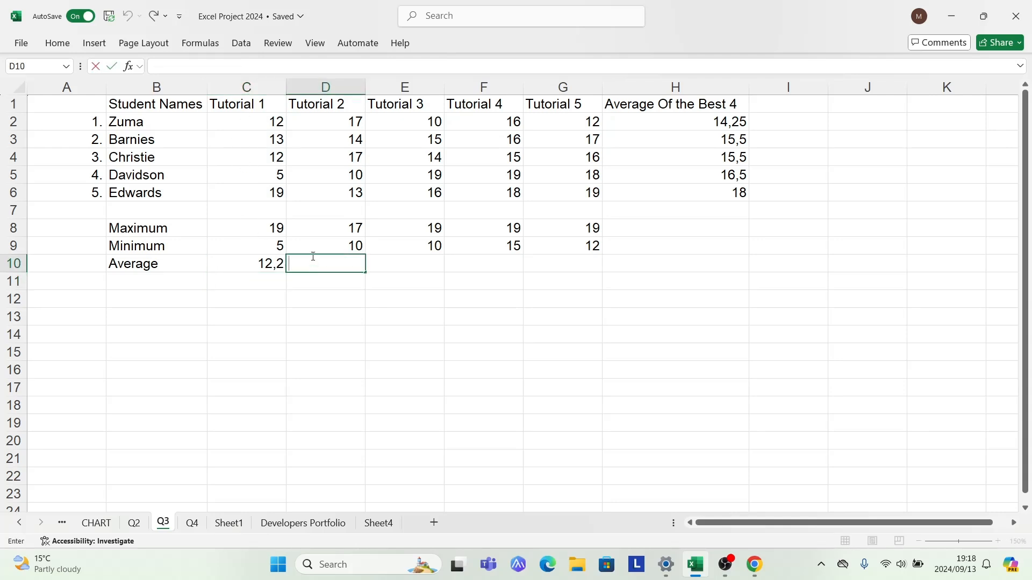
type("=averah")
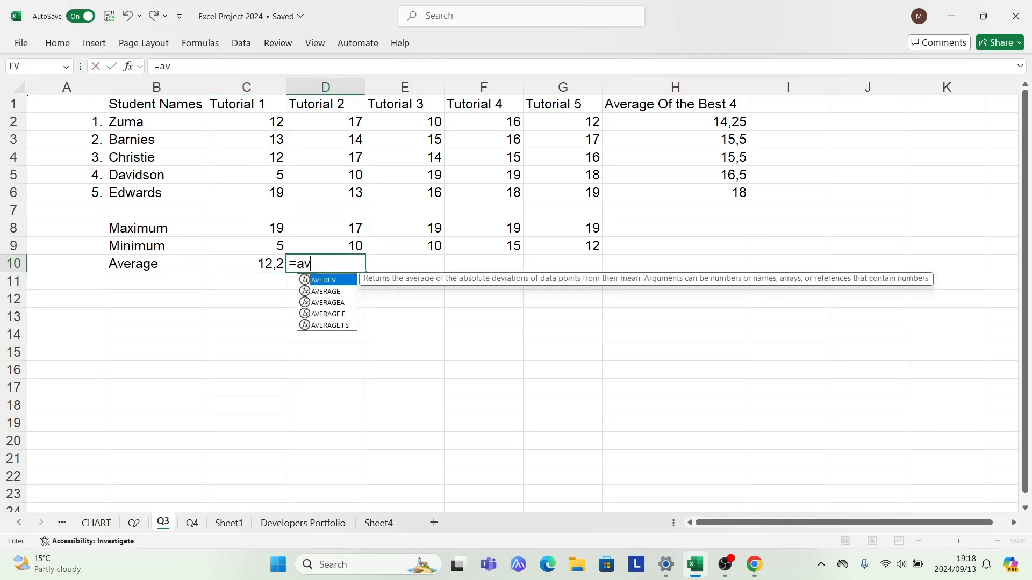
key("BackSpace")
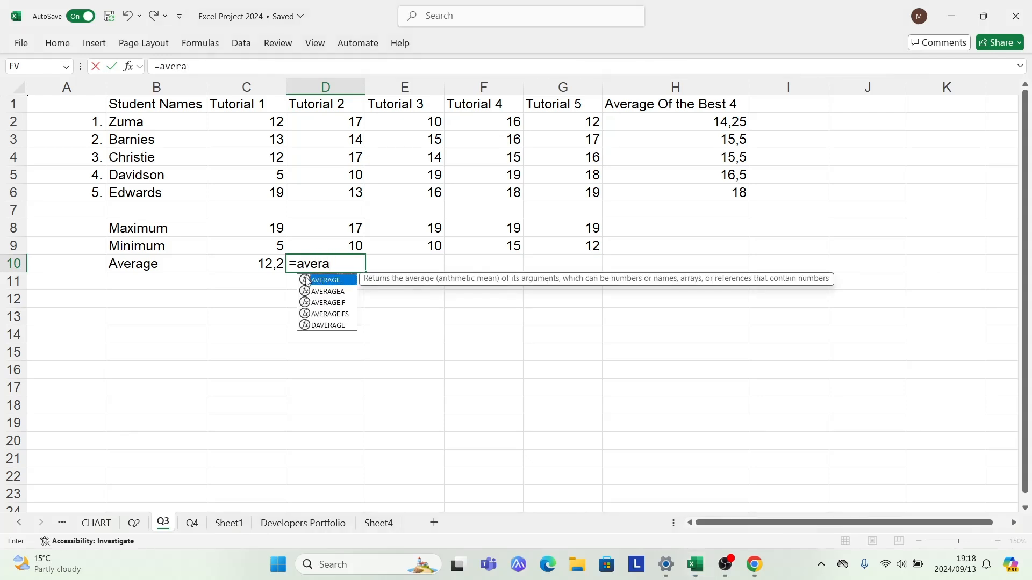
double_click(317, 280)
left_click_drag(325, 122, 331, 189)
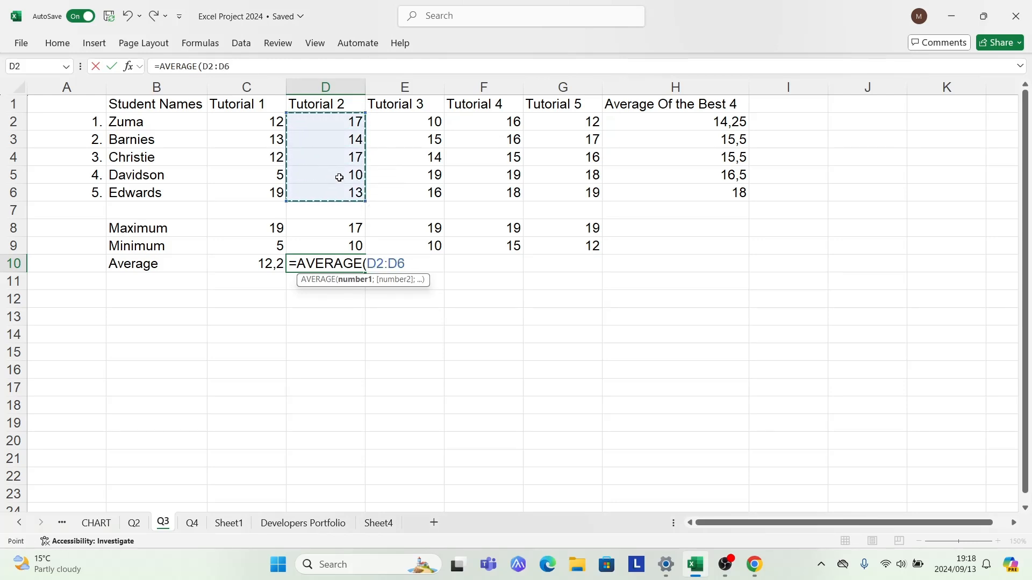
type(")")
key("Return")
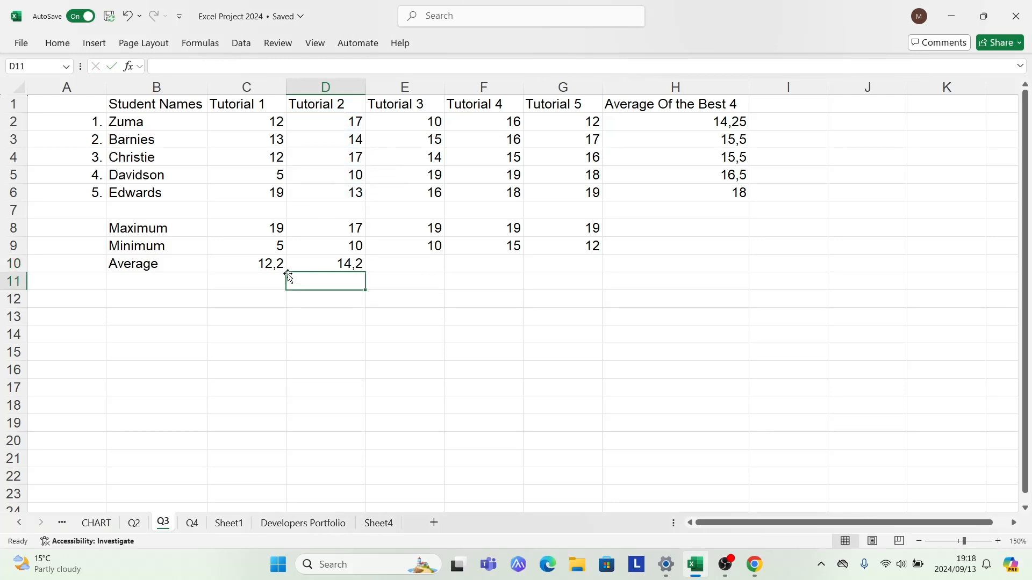
Fill the AVERAGE formula from C10 across to G10 to cover Tutorials 2 to 5
left_click_drag(271, 266, 632, 269)
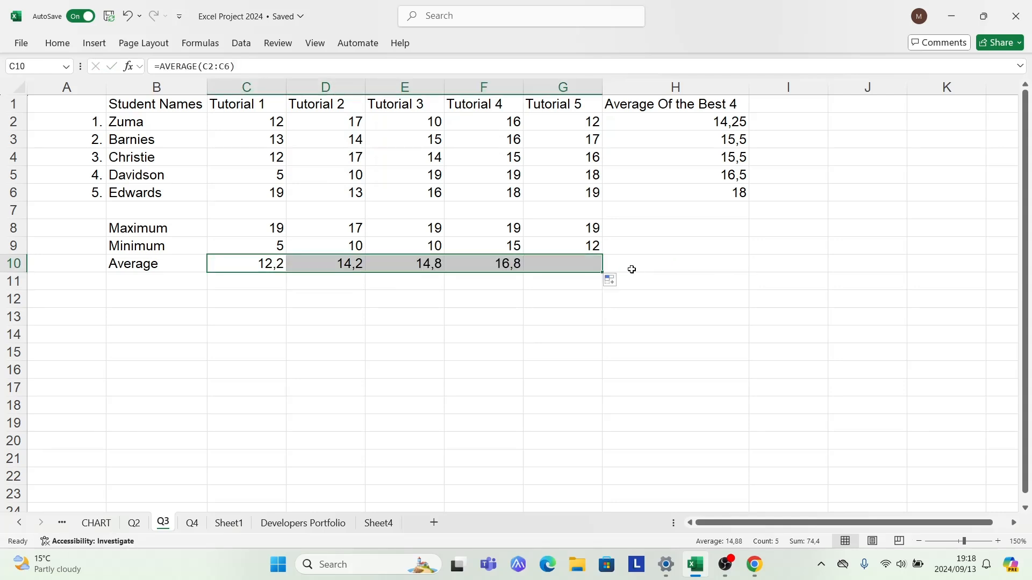
left_click(470, 365)
left_click(292, 386)
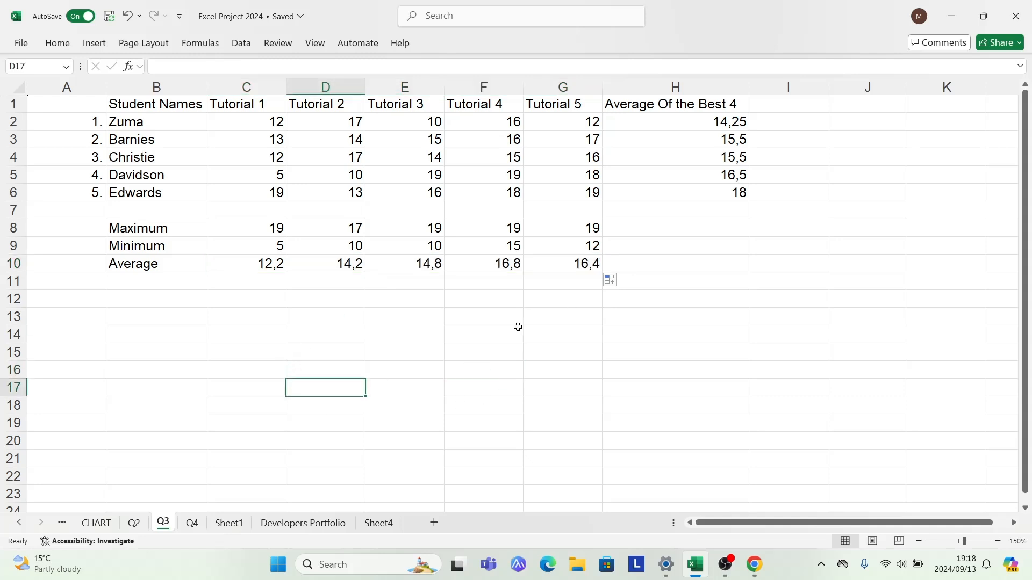